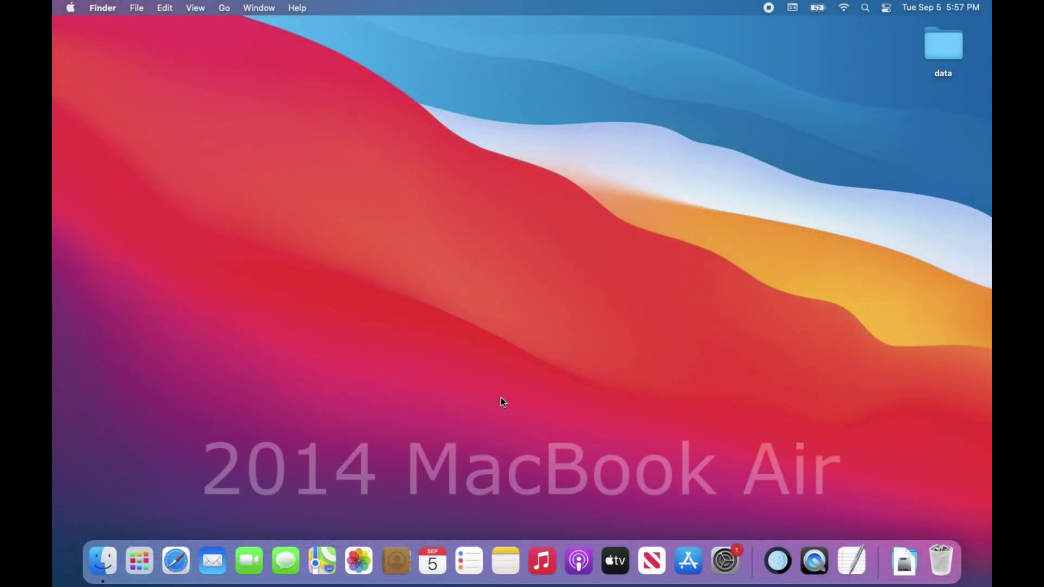
# Examine the Mac's operating system version and hardware overview, and close the information window
pyautogui.click(68, 6)
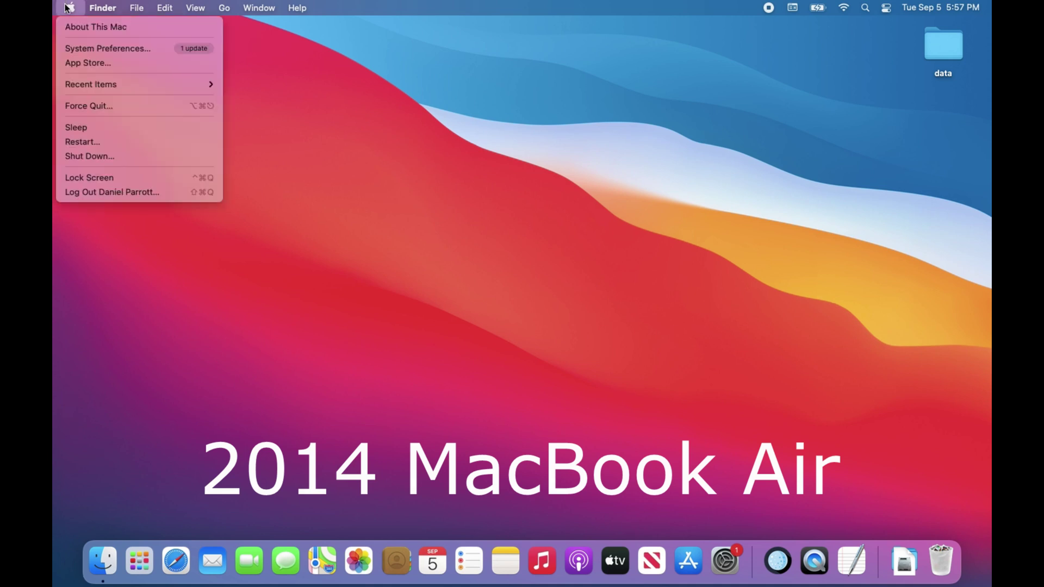
pyautogui.click(155, 28)
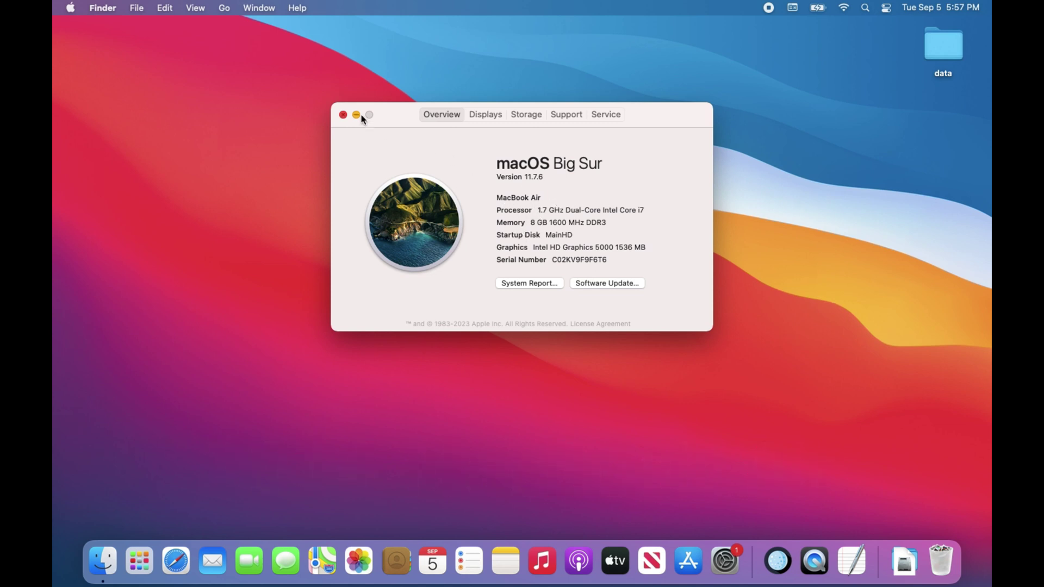
pyautogui.click(343, 114)
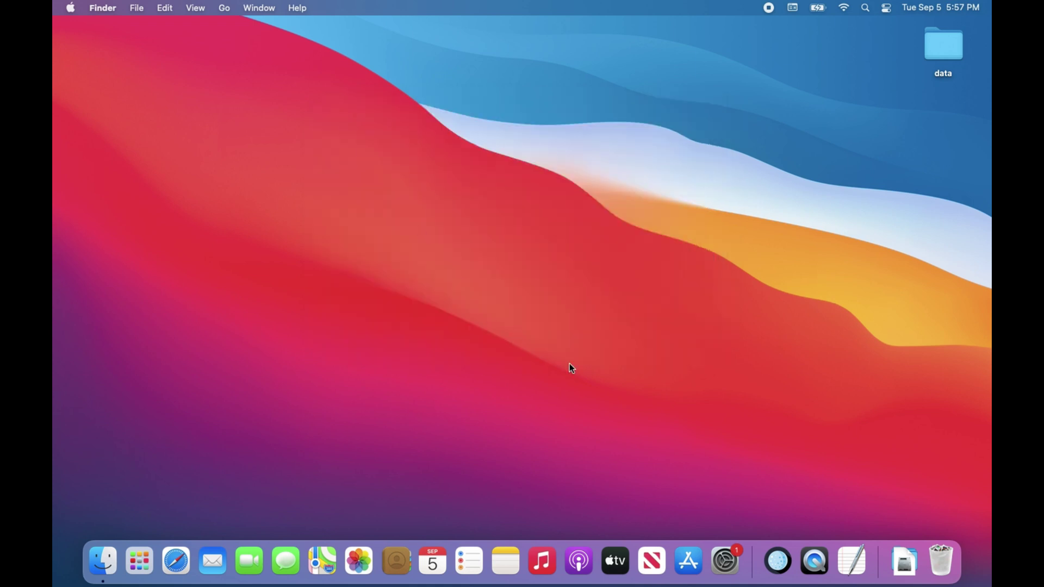
# Launch Tycho and add all the calibrated .fit images from the 1_c_a folder to the Image Manager
pyautogui.click(775, 544)
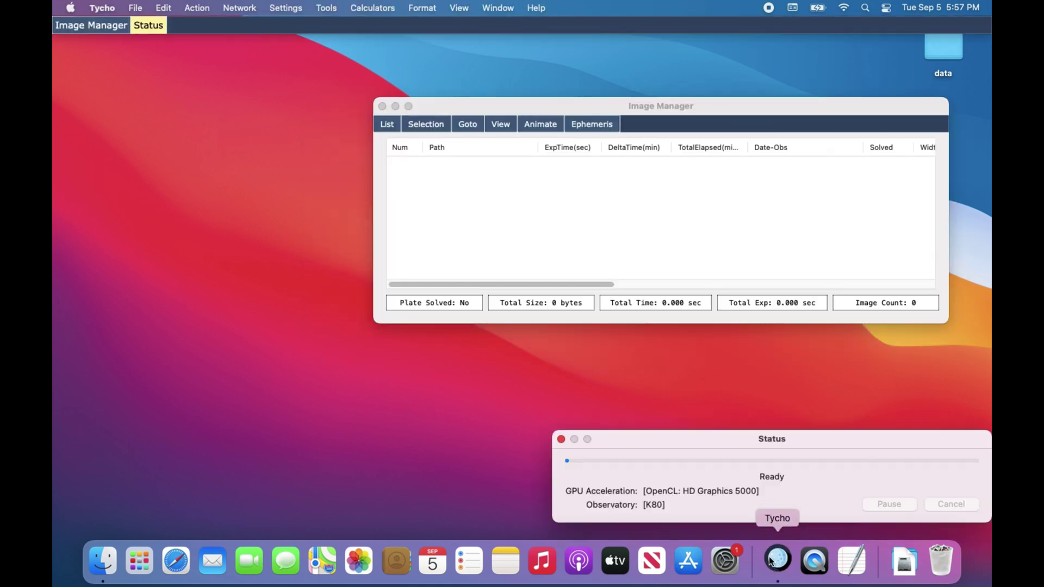
pyautogui.click(398, 126)
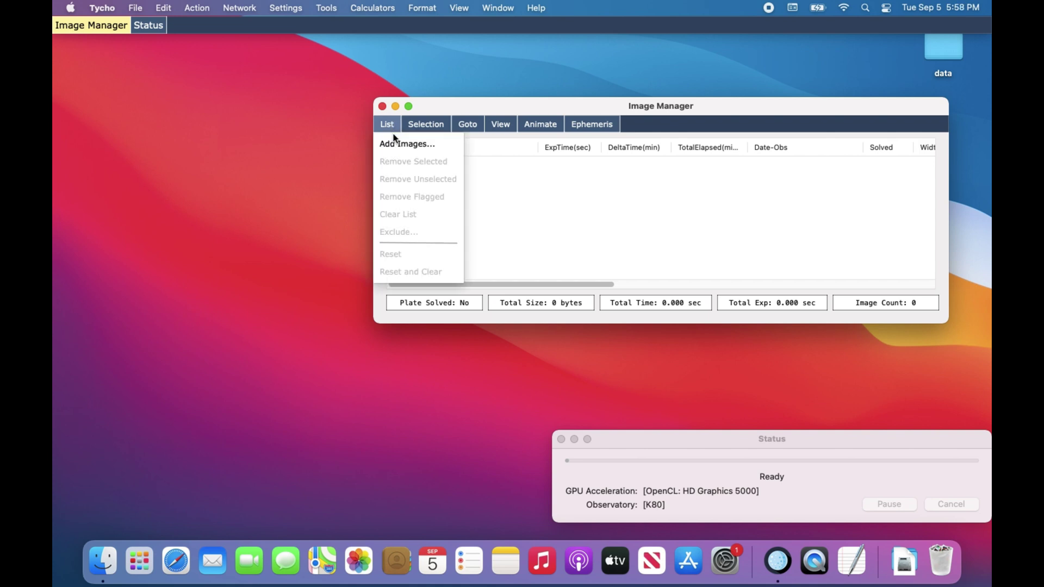
pyautogui.click(397, 142)
pyautogui.click(447, 226)
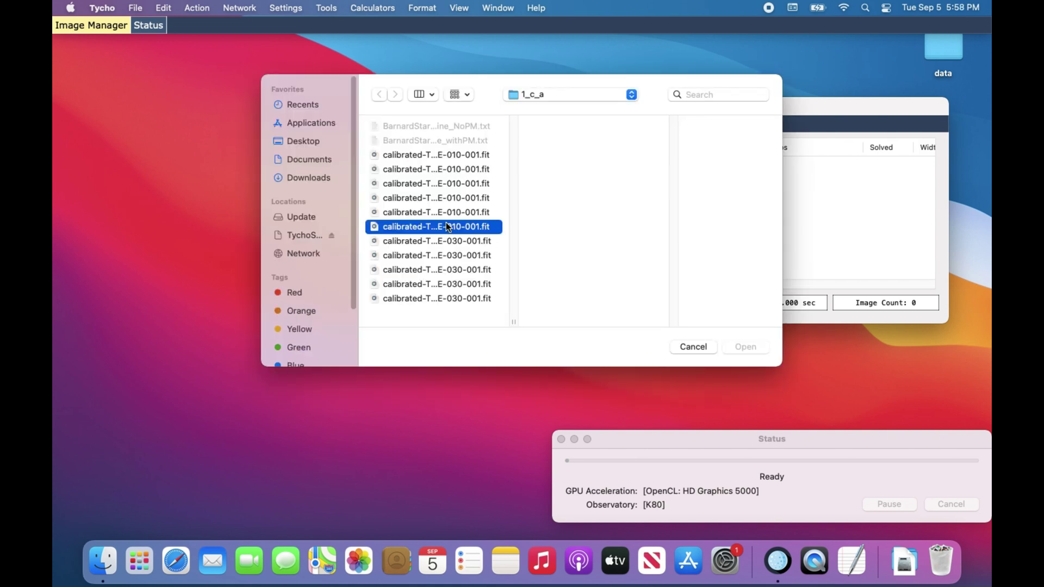
pyautogui.press('super+a')
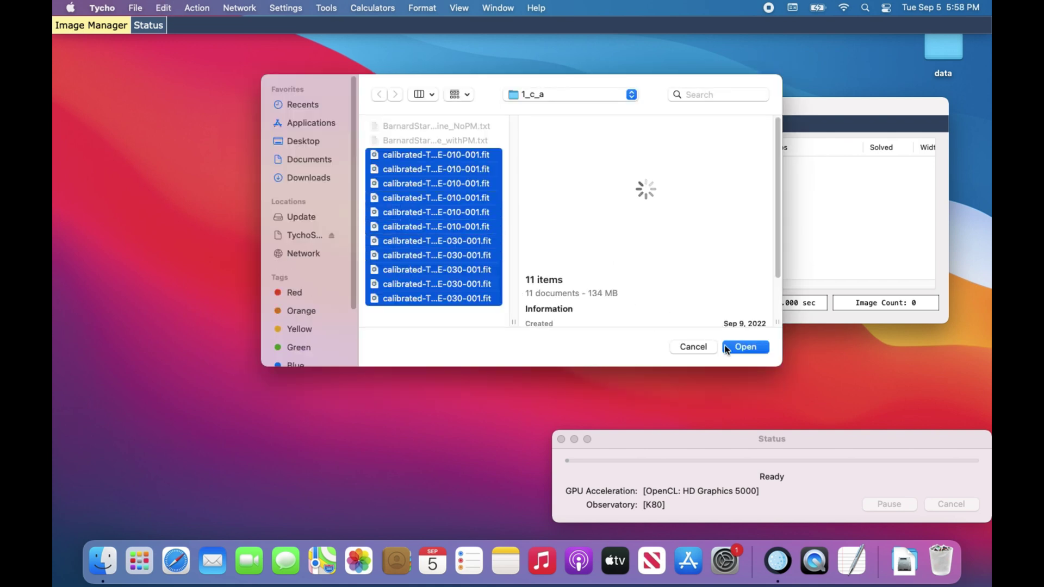
pyautogui.click(746, 346)
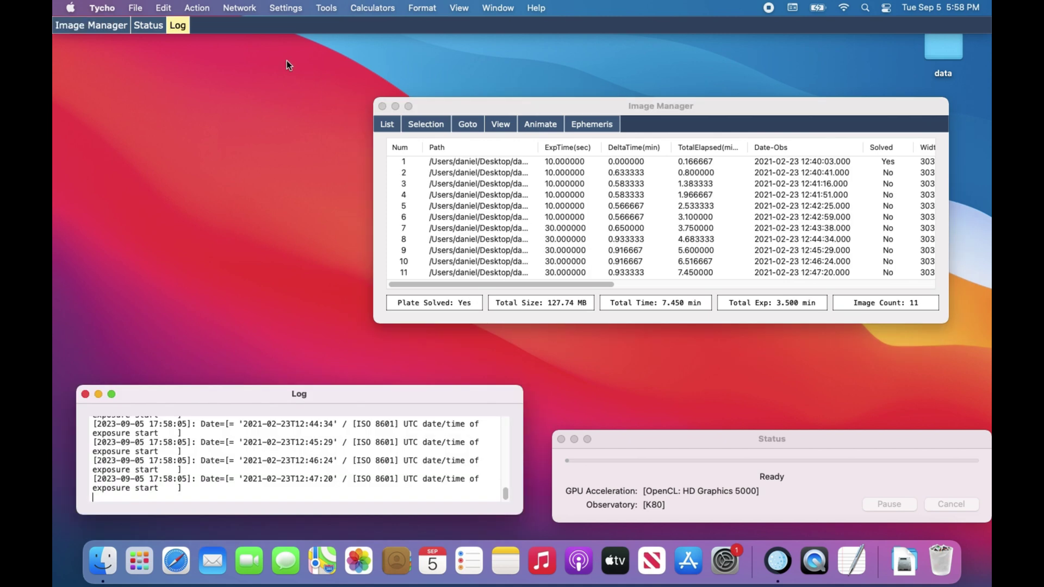
# Display the loaded images in the Image Viewer and overlay the online POSS image on them
pyautogui.click(196, 9)
pyautogui.click(201, 23)
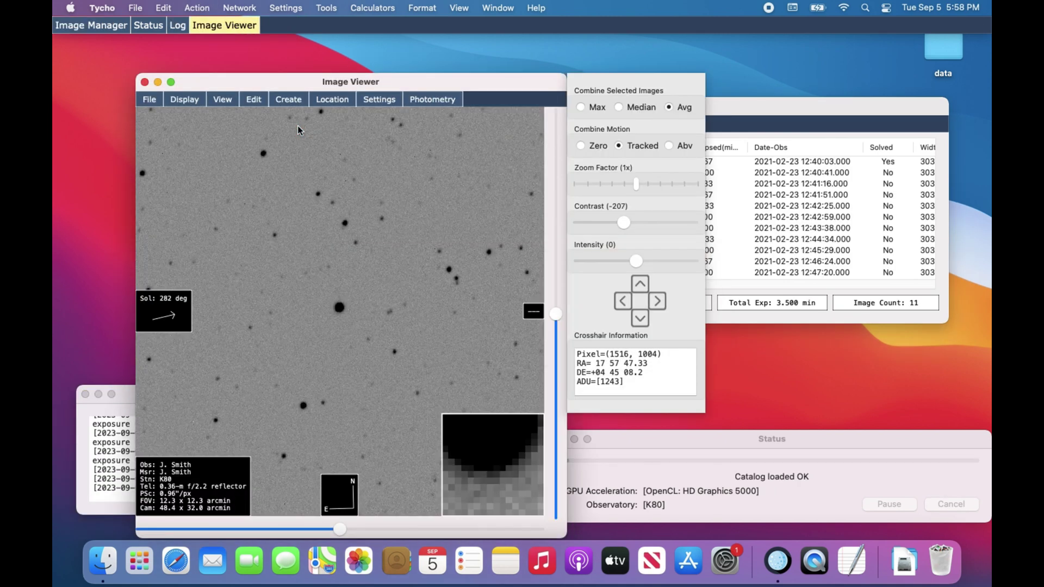
pyautogui.rightClick(361, 270)
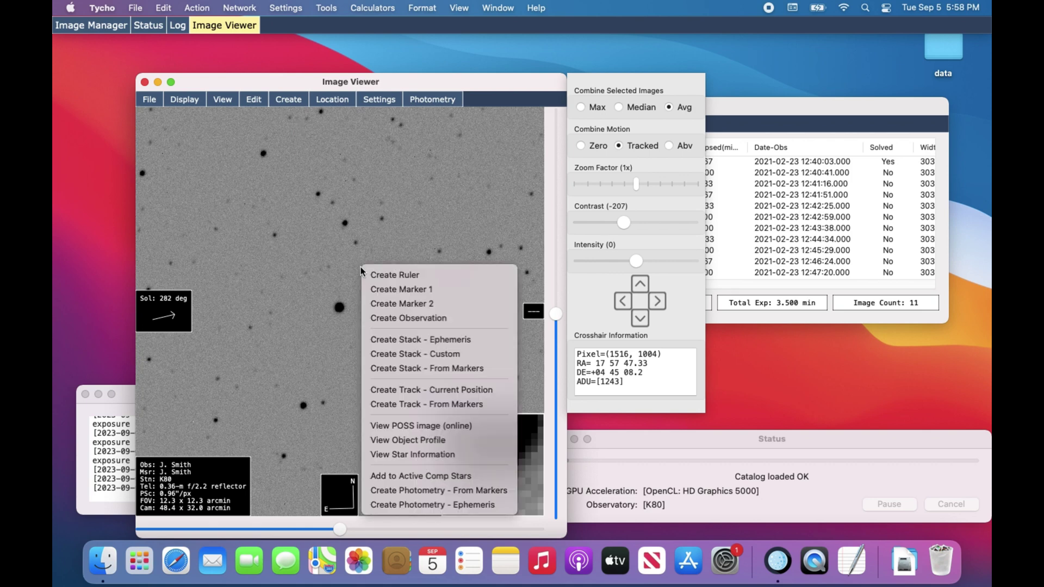
pyautogui.click(449, 426)
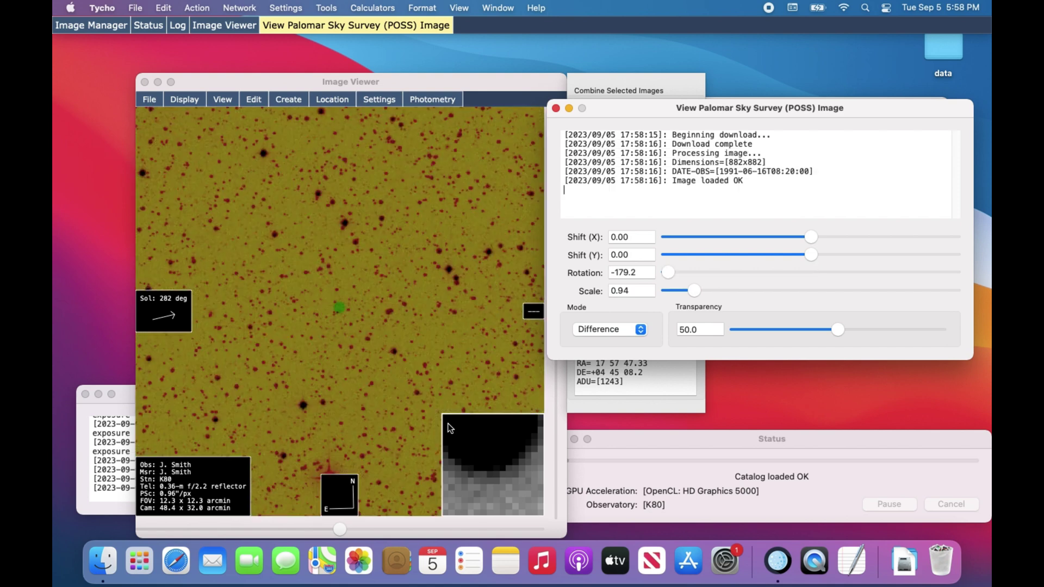
# Create Marker 1 on the large red star with diffraction spikes near the lower edge of the POSS overlay
pyautogui.click(394, 344)
pyautogui.moveTo(374, 327)
pyautogui.mouseDown()
pyautogui.moveTo(391, 204)
pyautogui.moveTo(386, 132)
pyautogui.mouseUp()
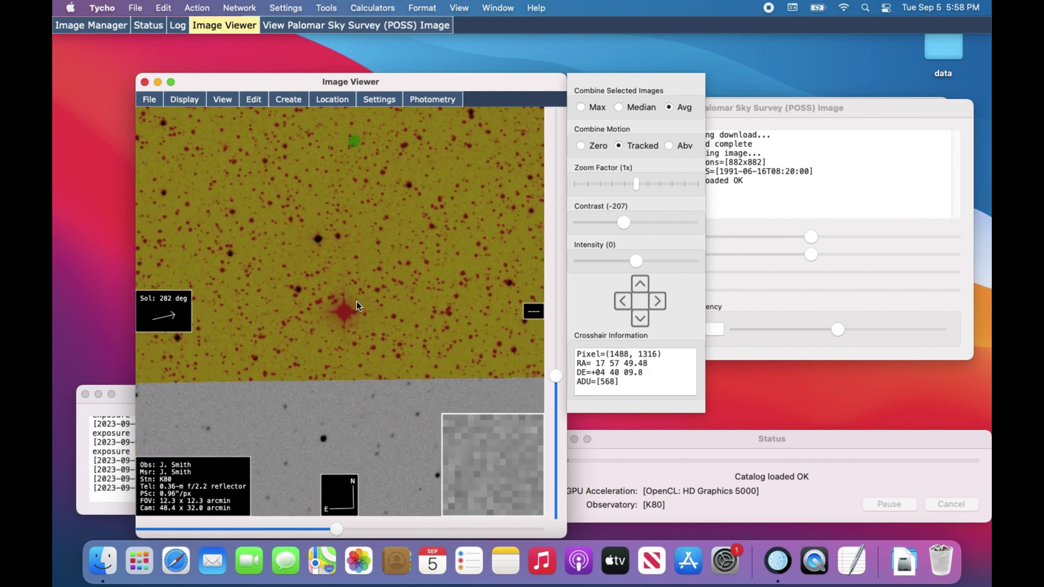
pyautogui.scroll(2, 357, 302)
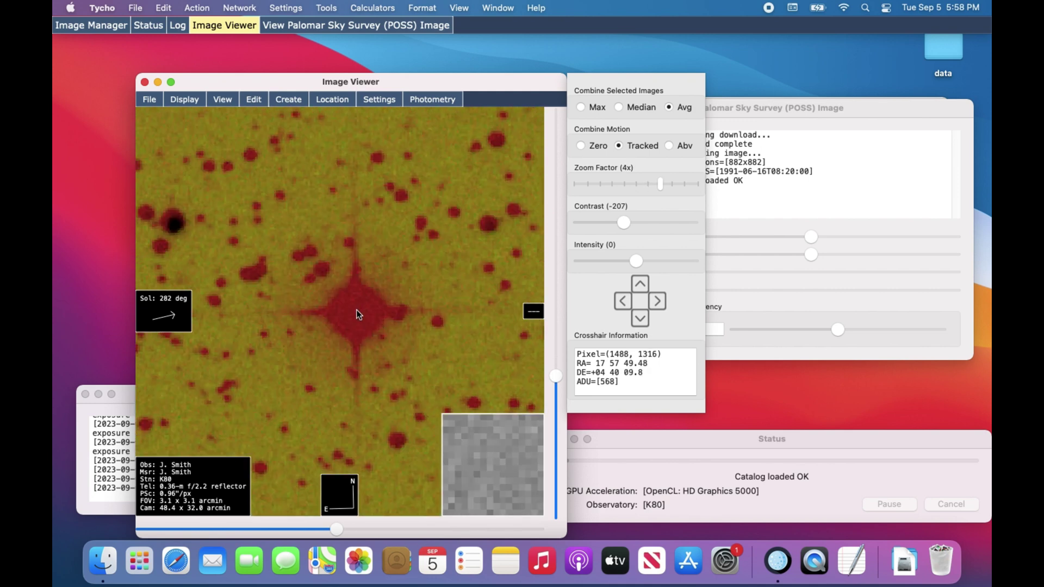
pyautogui.rightClick(357, 309)
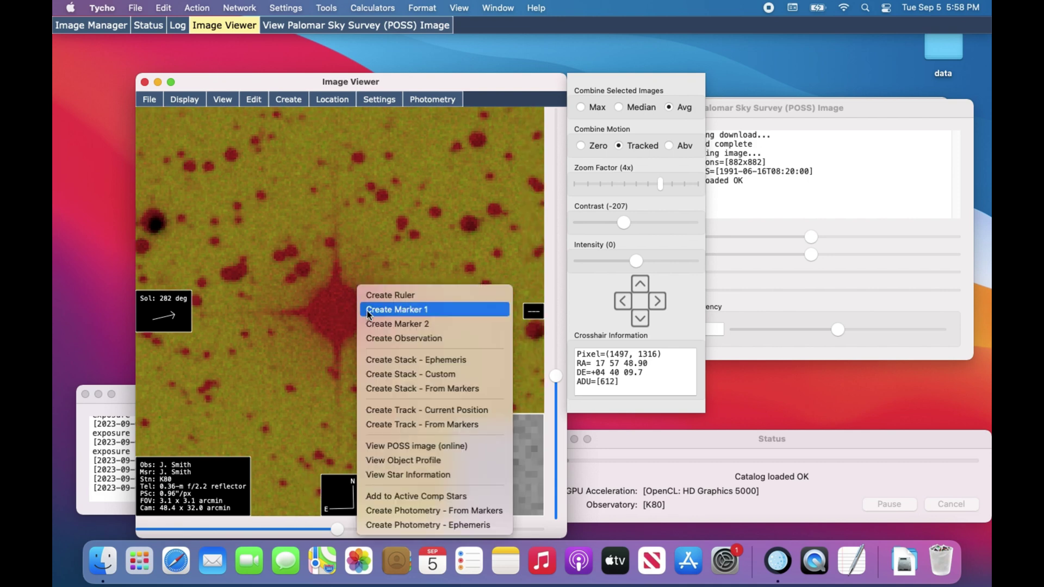
pyautogui.click(382, 310)
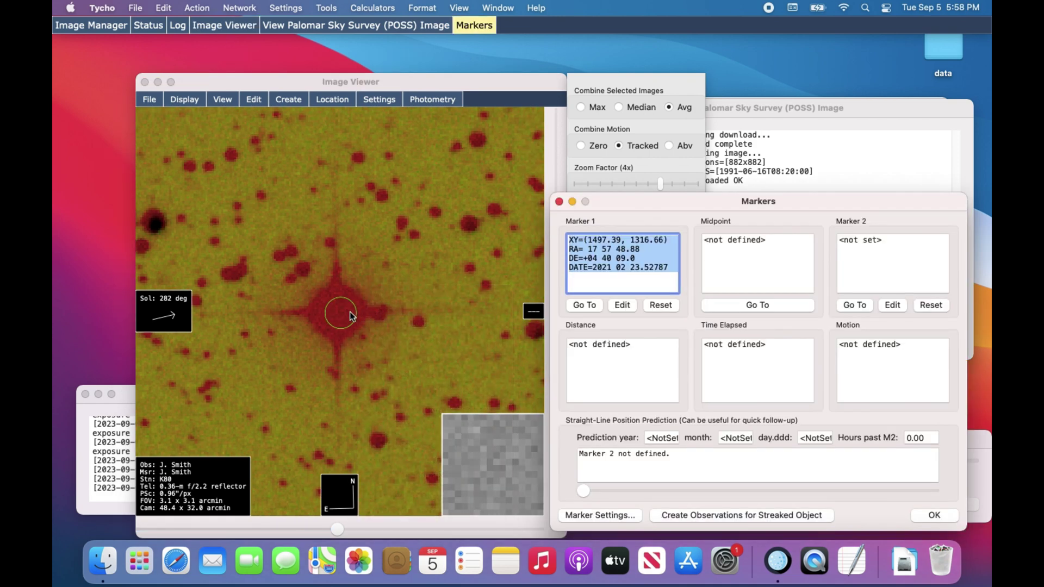
# Create Marker 2 at the centre of the green star in the difference overlay
pyautogui.click(383, 261)
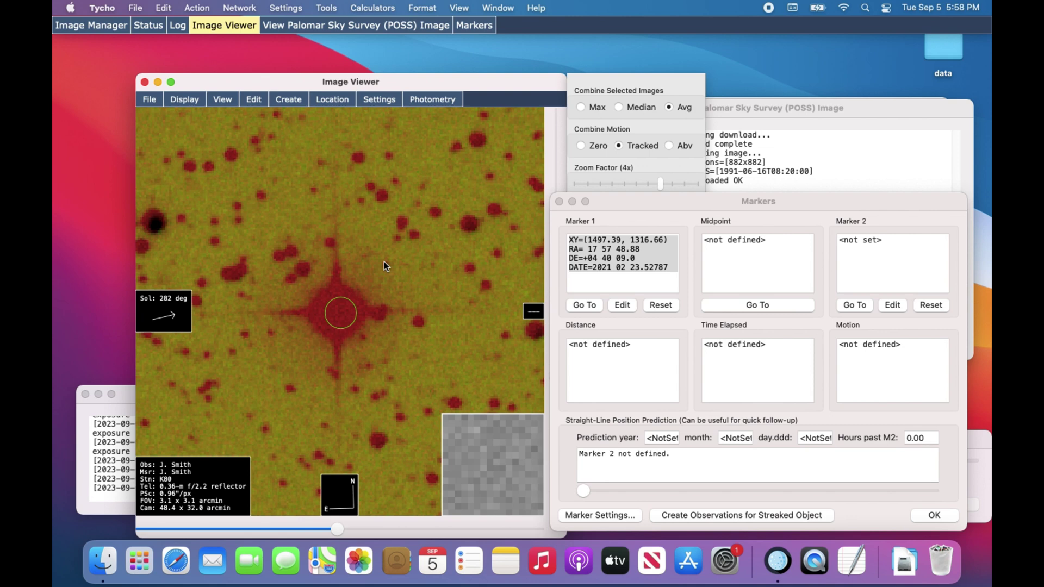
pyautogui.moveTo(384, 265); pyautogui.dragTo(362, 367)
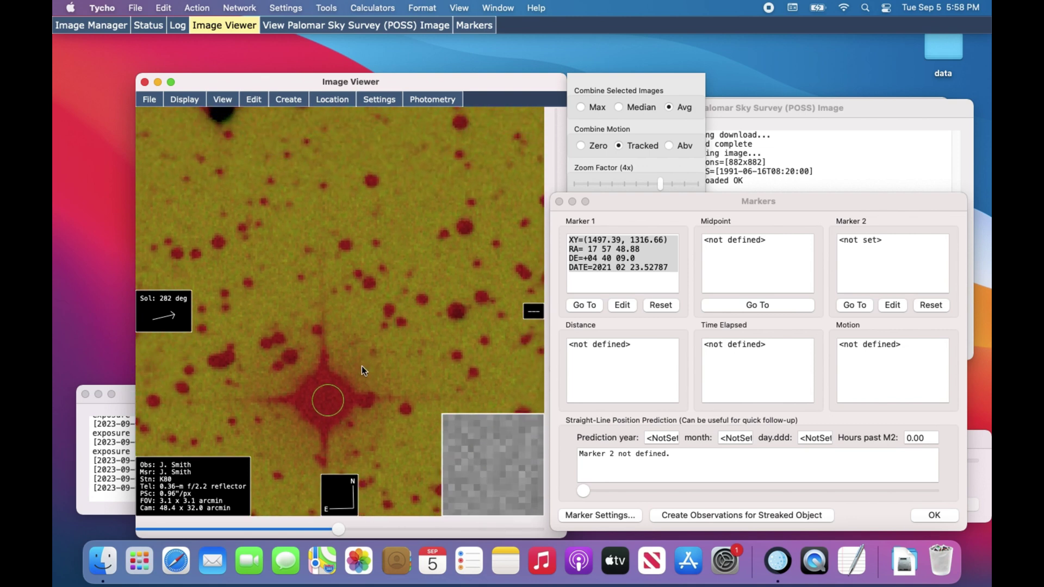
pyautogui.scroll(-3, 361, 367)
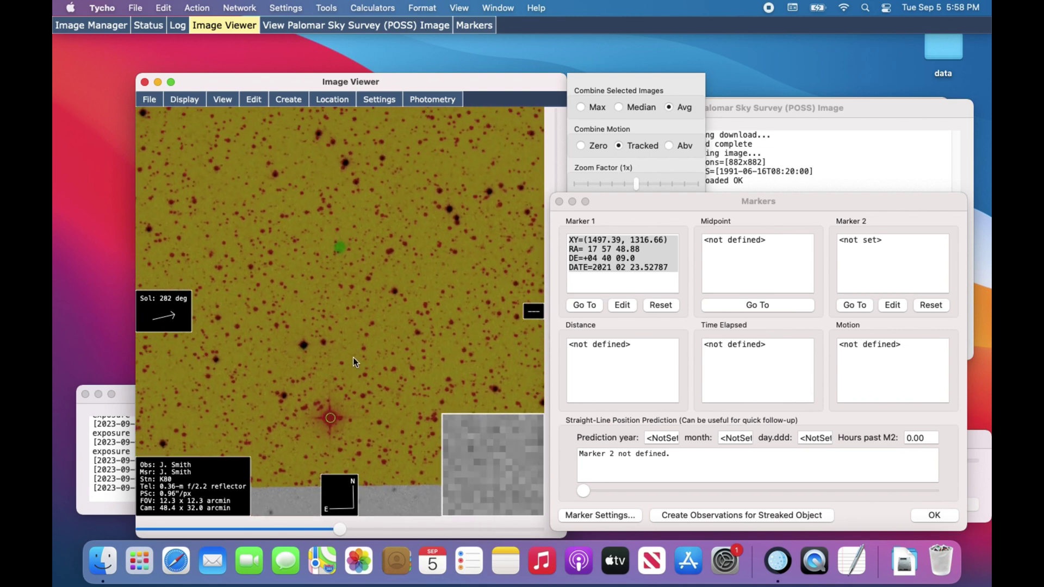
pyautogui.moveTo(353, 362); pyautogui.dragTo(348, 402)
pyautogui.scroll(4, 348, 324)
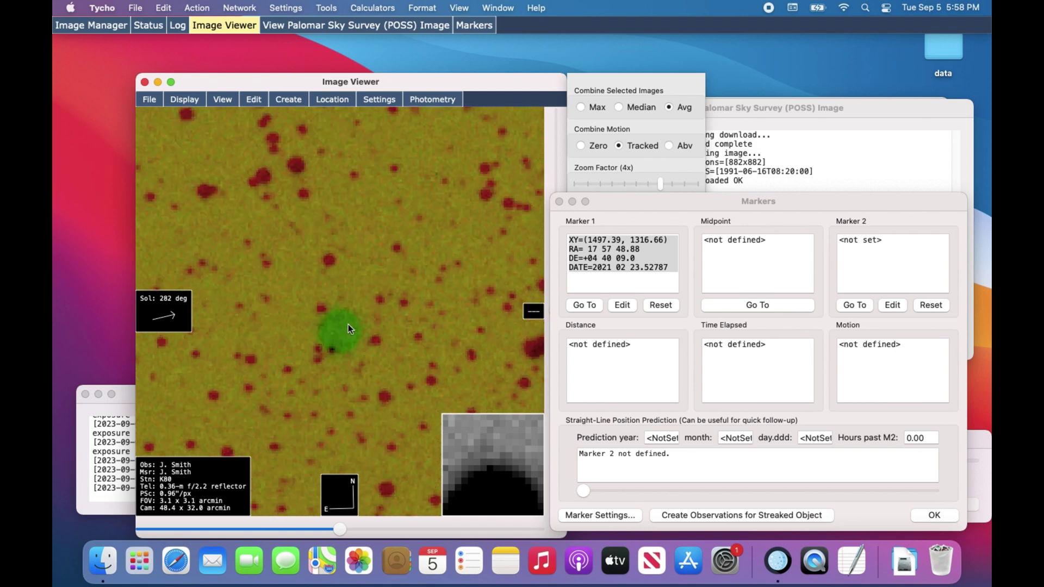
pyautogui.moveTo(338, 373); pyautogui.dragTo(335, 321)
pyautogui.rightClick(335, 321)
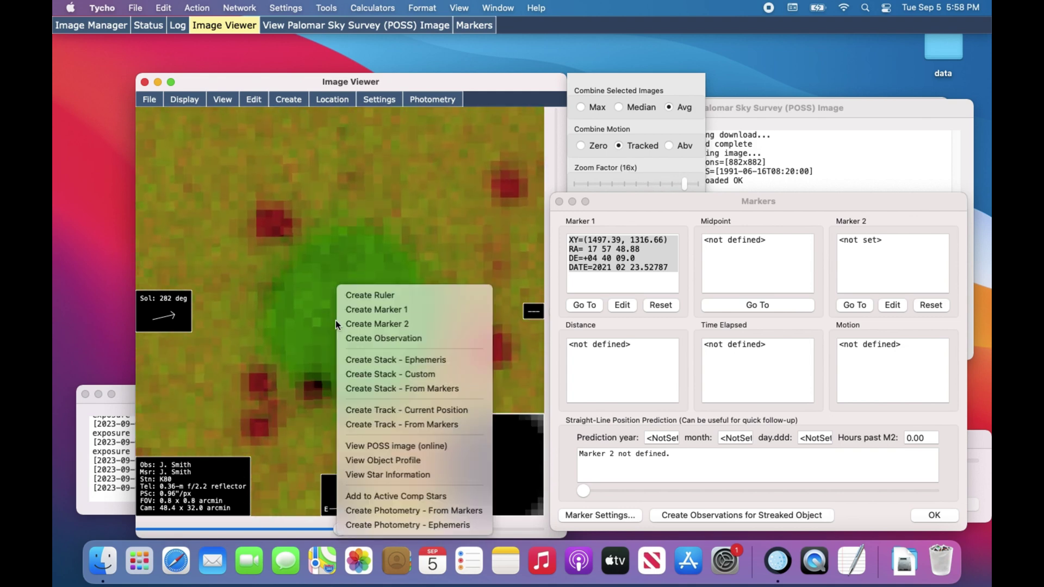
pyautogui.click(357, 318)
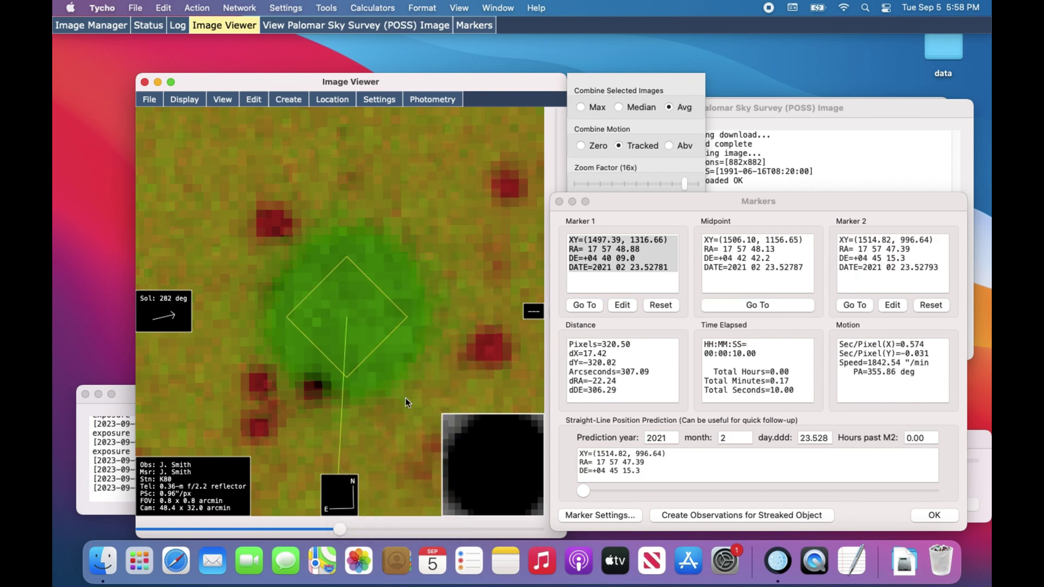
# Examine the line between the two markers and read their separation in arcseconds
pyautogui.scroll(-4, 406, 397)
pyautogui.moveTo(405, 397)
pyautogui.mouseDown()
pyautogui.moveTo(422, 302)
pyautogui.moveTo(433, 308)
pyautogui.mouseUp()
pyautogui.click(601, 371)
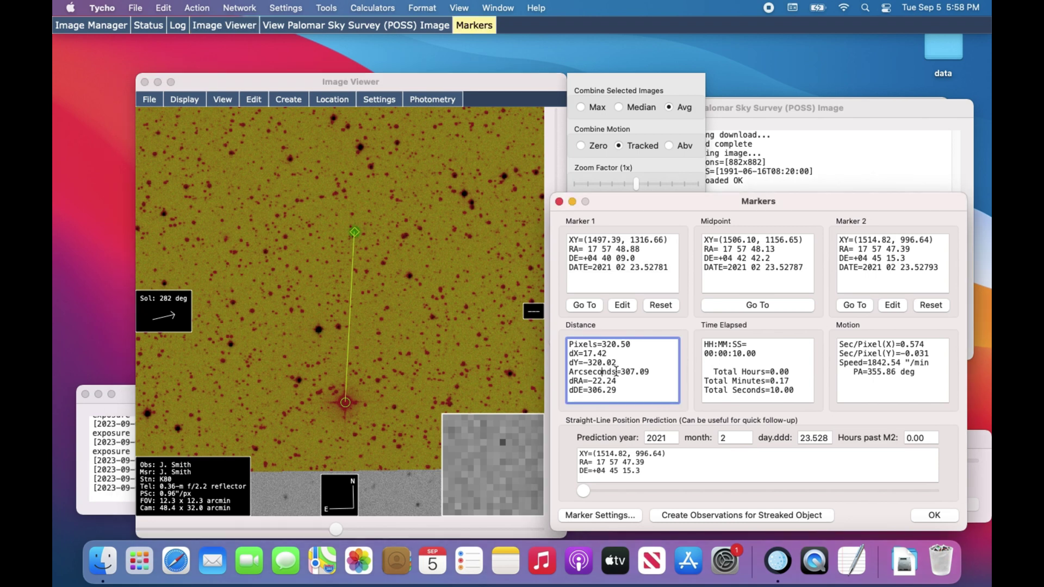
pyautogui.moveTo(623, 371); pyautogui.dragTo(651, 372)
pyautogui.click(637, 391)
# Set the POSS overlay mode to Fade (1500ms) and watch the area around the two markers
pyautogui.click(337, 26)
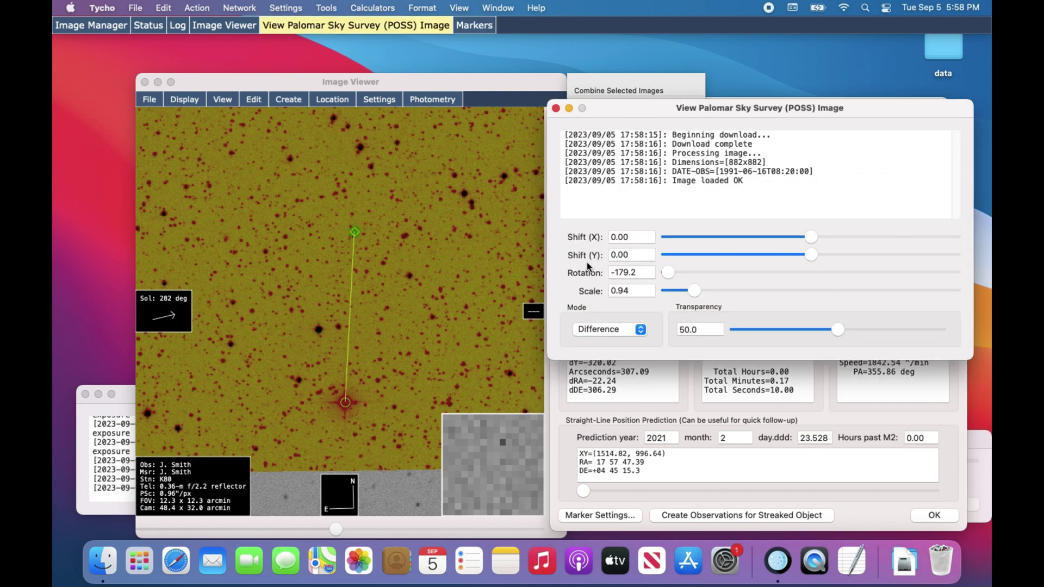
pyautogui.click(589, 329)
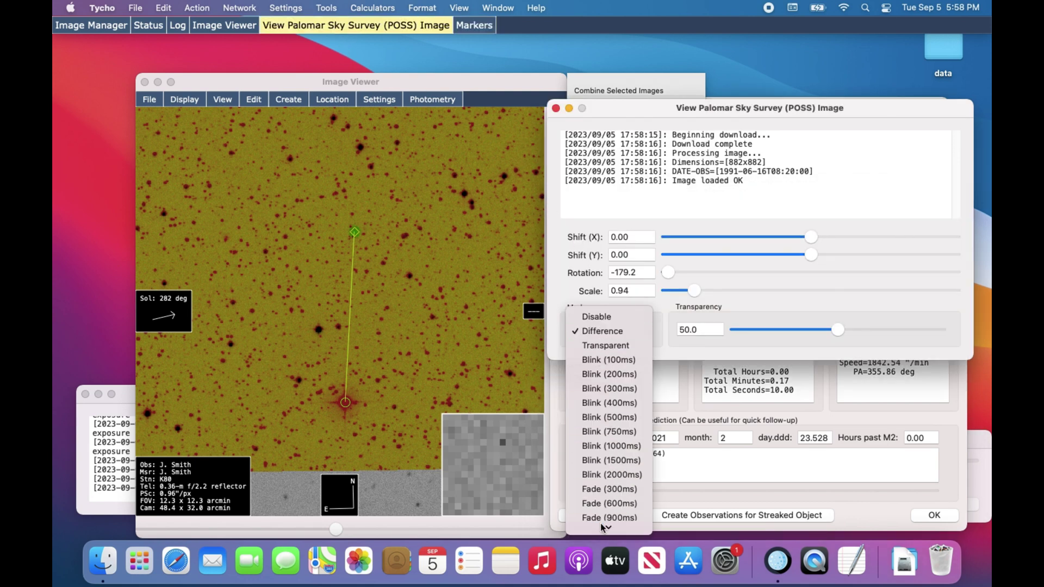
pyautogui.moveTo(601, 523)
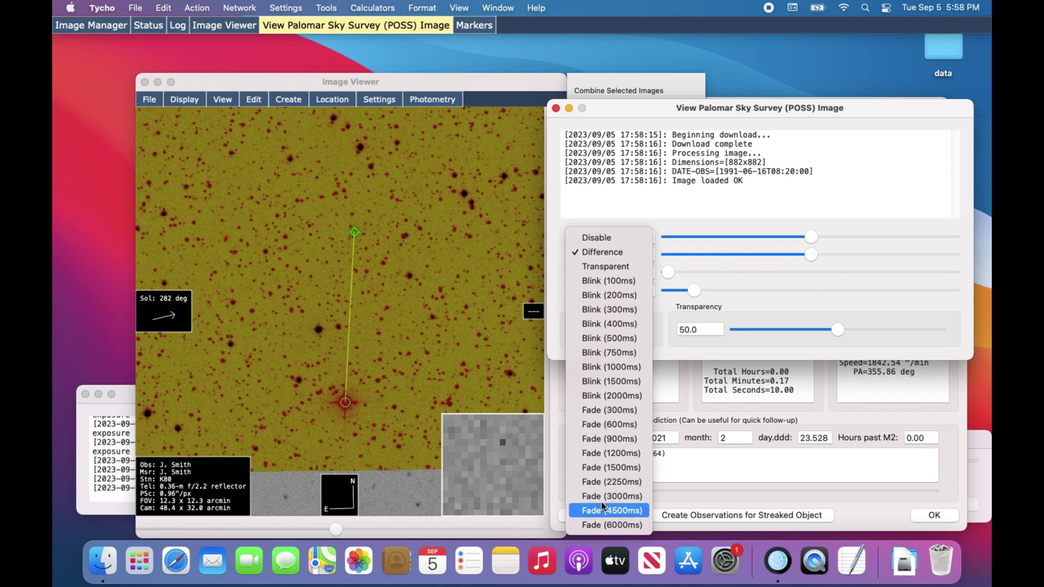
pyautogui.click(610, 465)
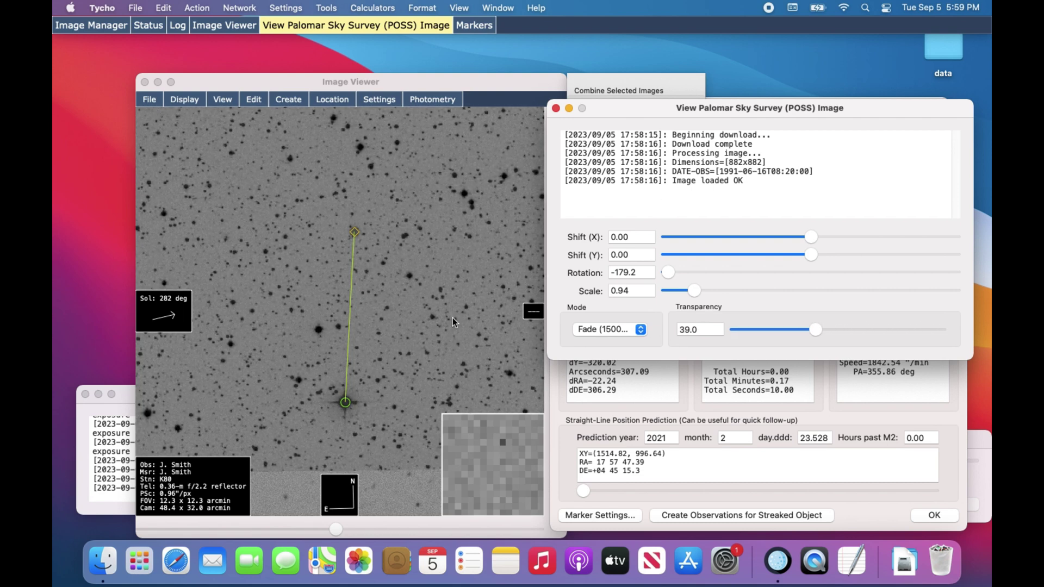
pyautogui.click(400, 334)
pyautogui.moveTo(427, 341); pyautogui.dragTo(396, 309)
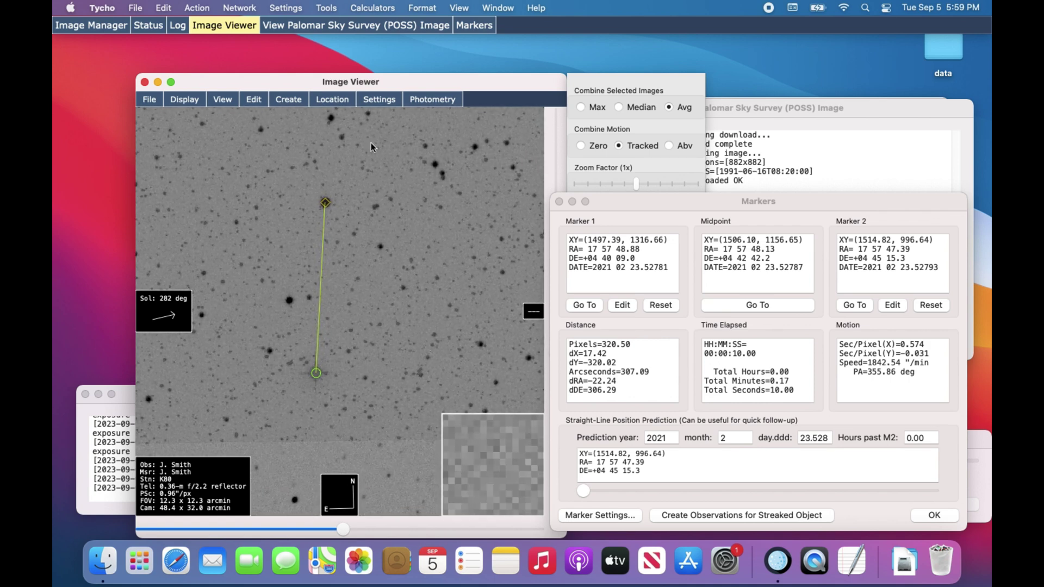
# Switch the POSS overlay mode to Blink (1000ms)
pyautogui.click(412, 25)
pyautogui.click(610, 329)
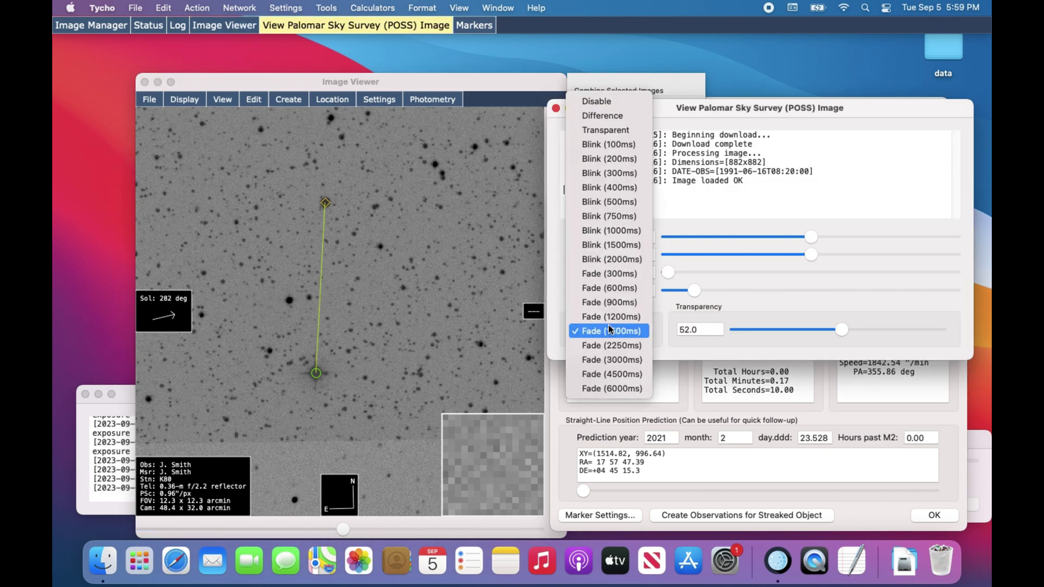
pyautogui.click(622, 231)
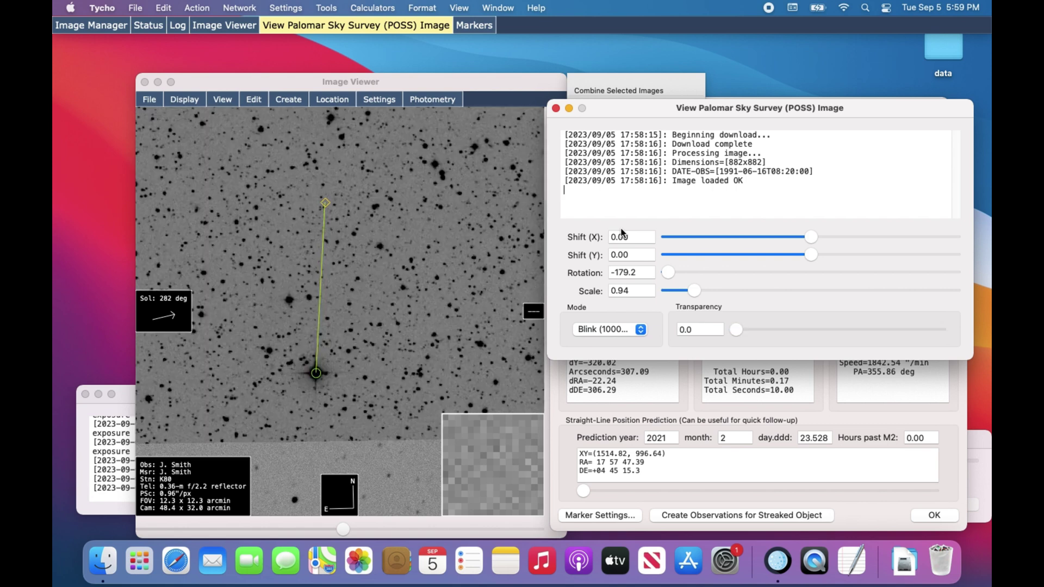
# Set the POSS overlay mode to Transparent and raise its transparency to roughly the middle of the range
pyautogui.click(610, 330)
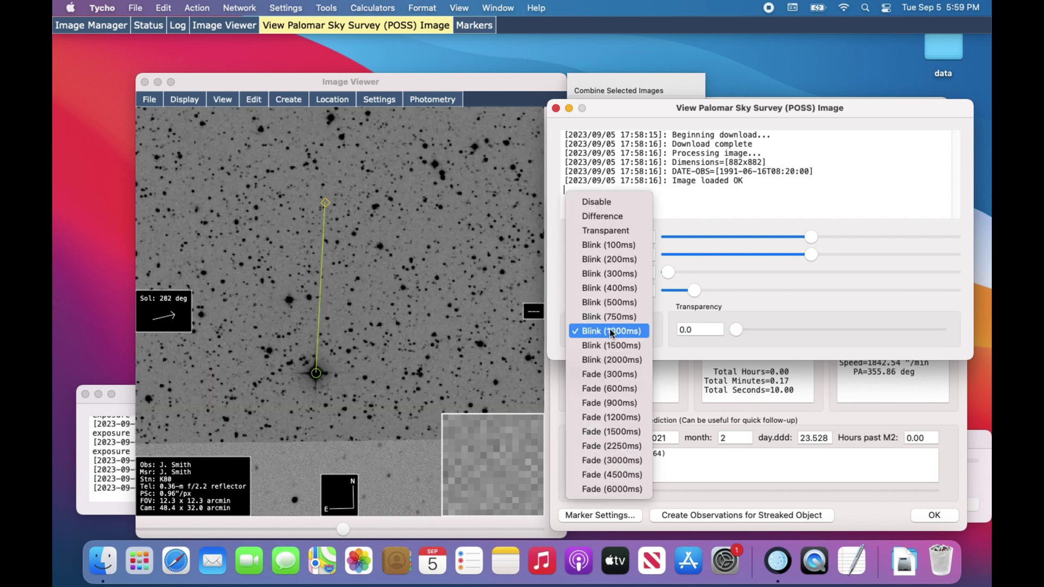
pyautogui.click(615, 232)
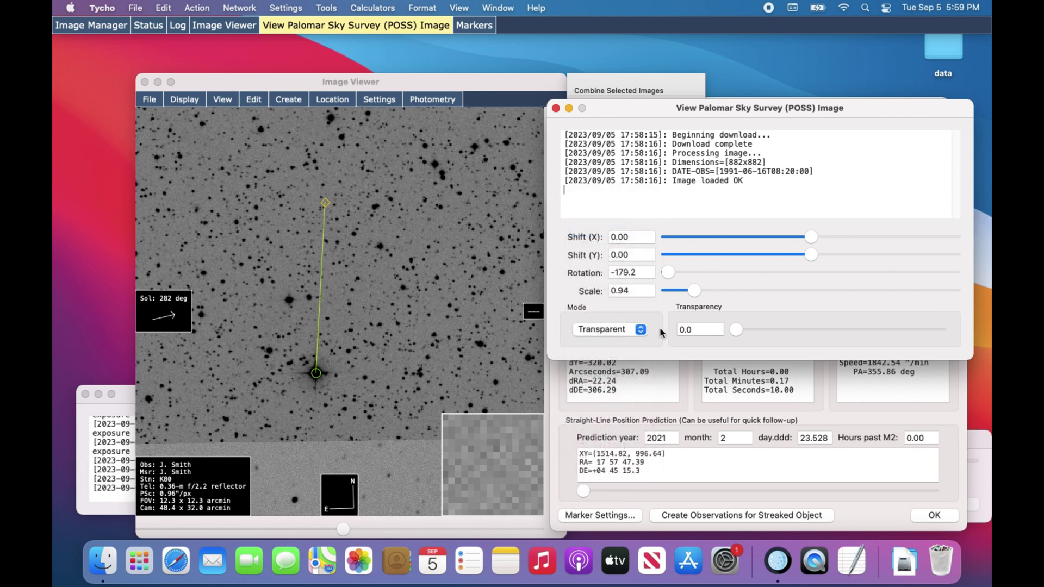
pyautogui.moveTo(736, 330); pyautogui.dragTo(832, 326)
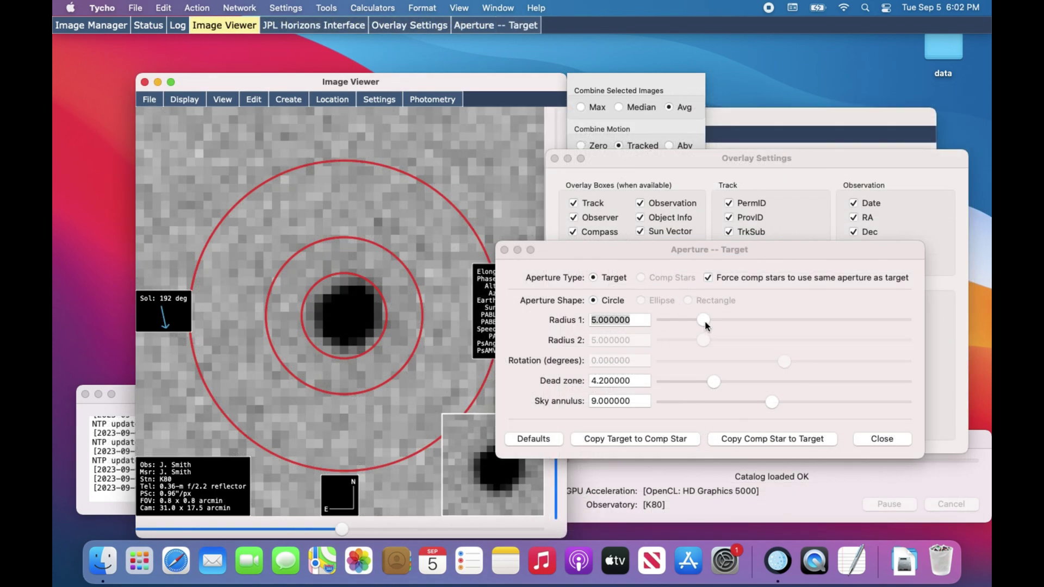
# Enlarge Radius 1 of the circular target aperture to 5.6 and close the aperture settings
pyautogui.moveTo(706, 325); pyautogui.dragTo(711, 325)
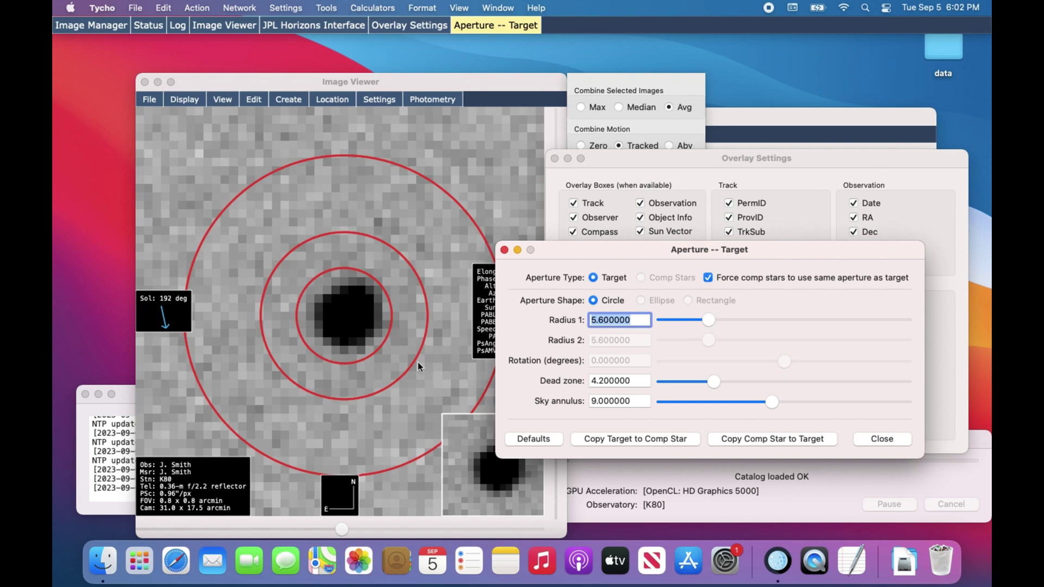
pyautogui.click(357, 328)
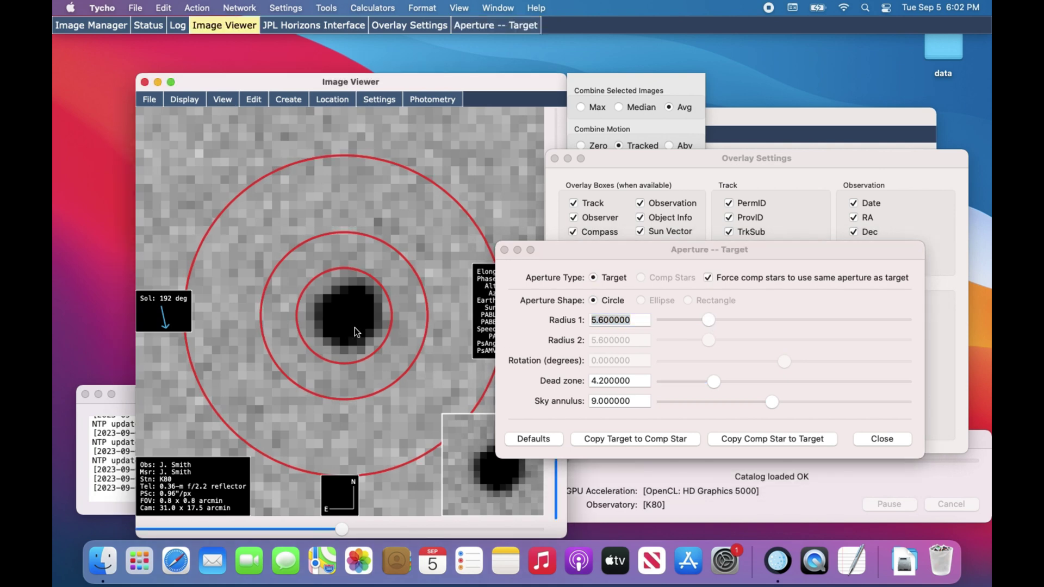
pyautogui.click(873, 439)
# Find comparison stars for the image and select the magnitude 11.530 star's point in the magnitude plot
pyautogui.click(432, 100)
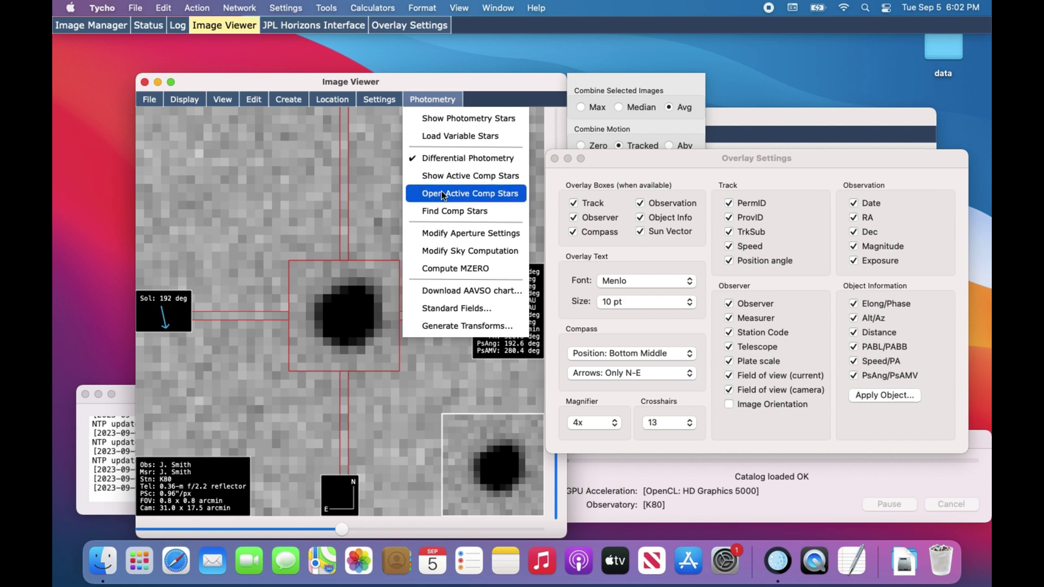
pyautogui.click(443, 205)
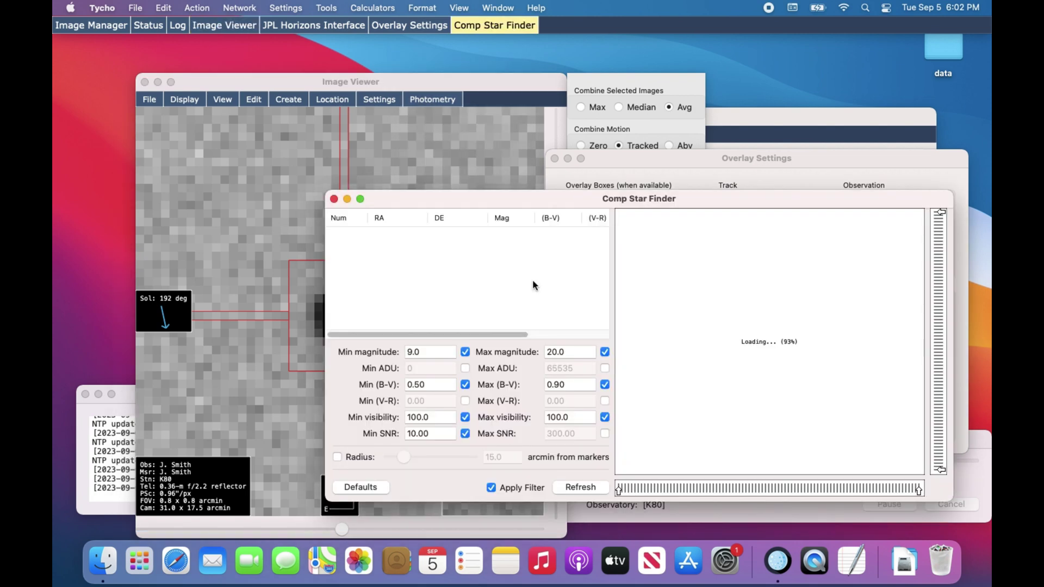
pyautogui.click(684, 408)
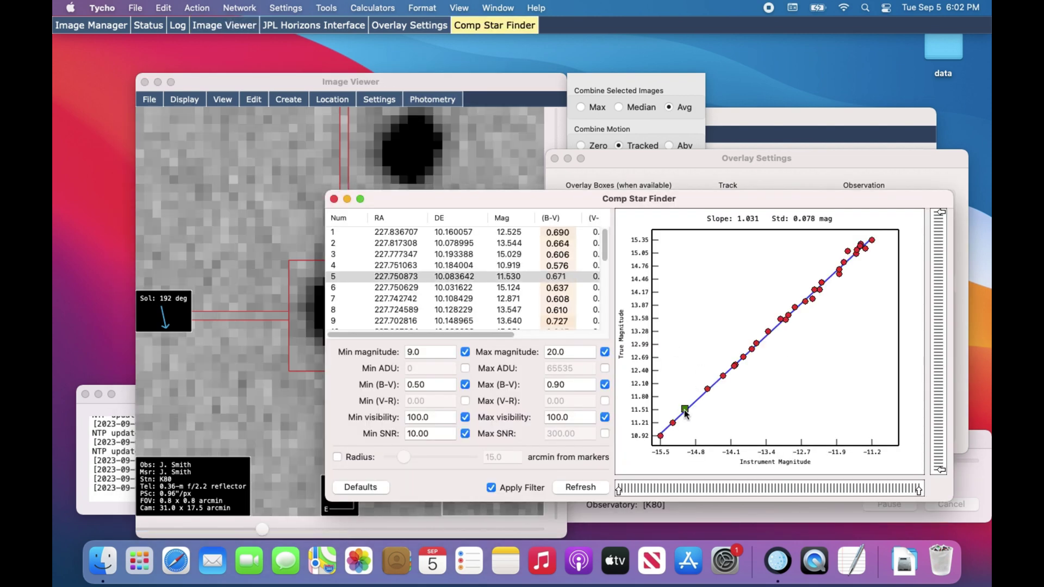